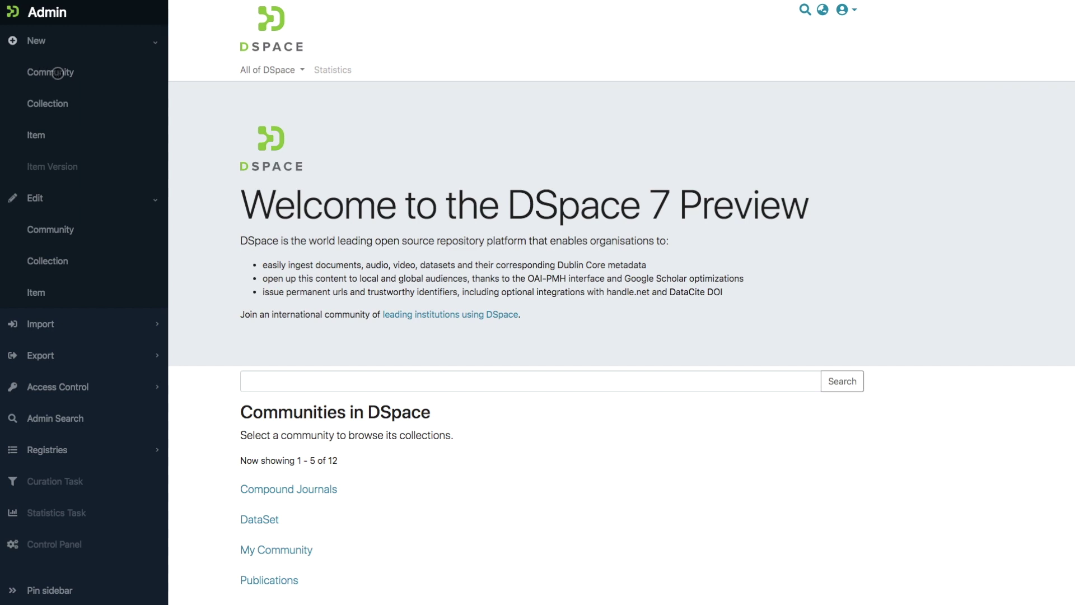
Create the top-level 'Atmire community' with pasted HTML introductory text and save it.
{"action": "left_click", "coordinate": [56, 73]}
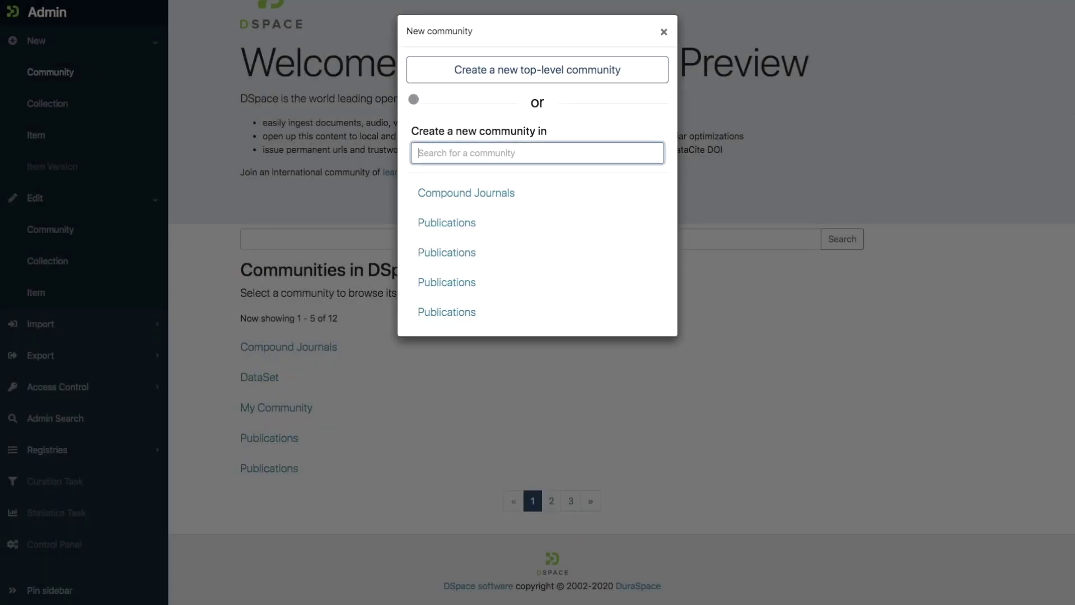
{"action": "left_click", "coordinate": [491, 70]}
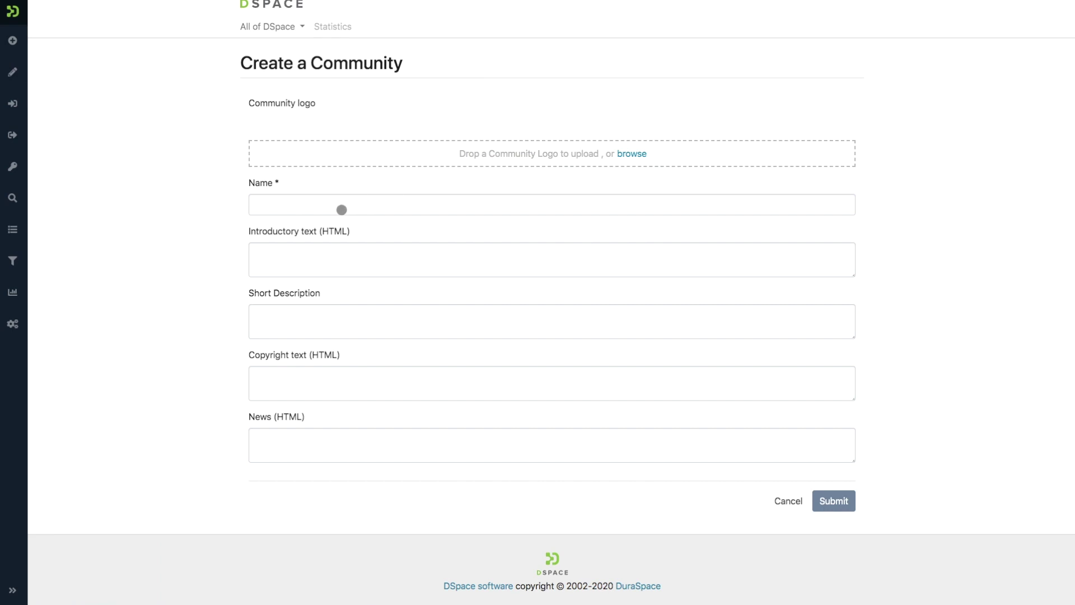
{"action": "left_click", "coordinate": [339, 207]}
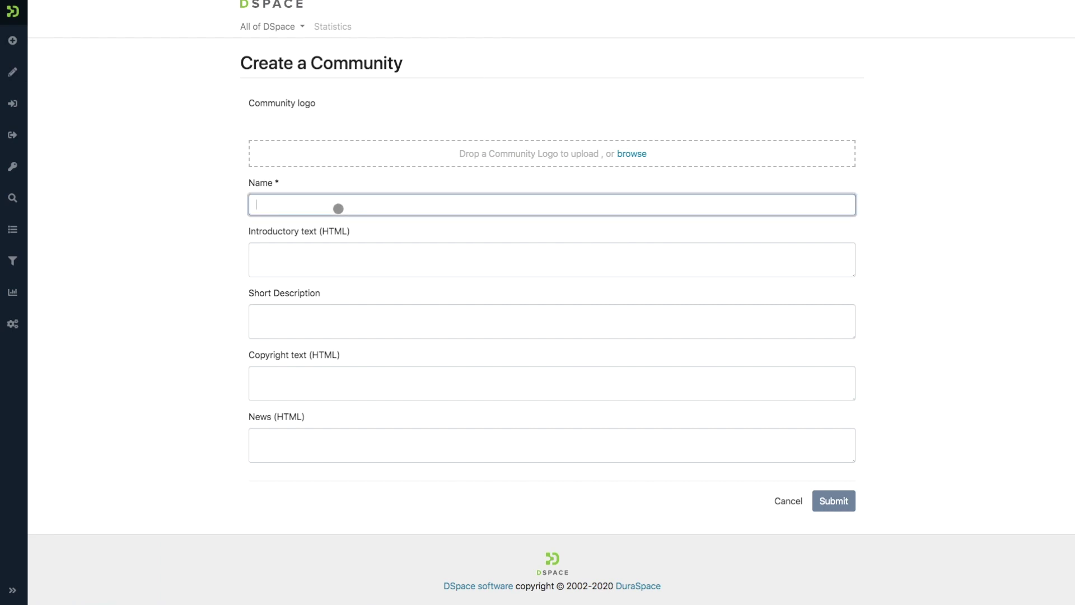
{"action": "type", "text": "Atmire"}
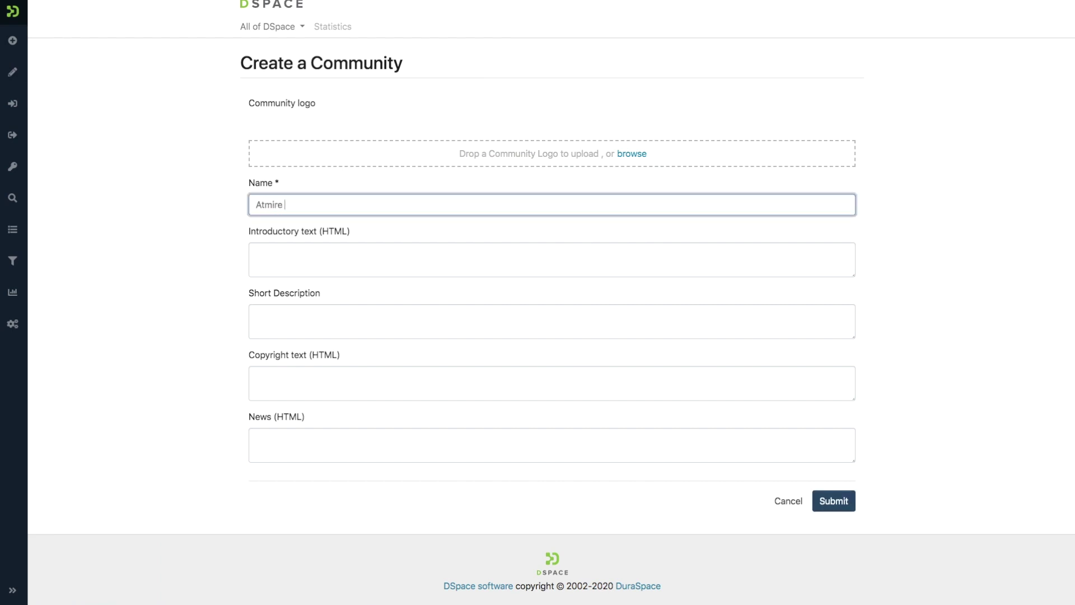
{"action": "type", "text": " community"}
{"action": "left_click_drag", "start_coordinate": [852, 275], "coordinate": [872, 388]}
{"action": "left_click", "coordinate": [450, 213]}
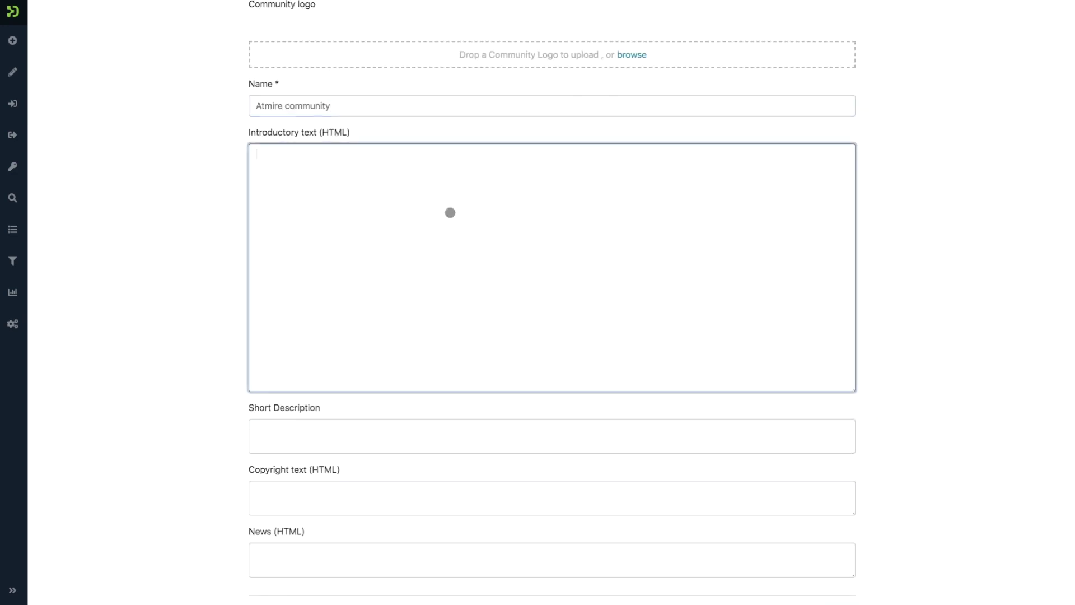
{"action": "key", "text": "ctrl+v"}
{"action": "scroll", "coordinate": [911, 269], "scroll_direction": "down", "scroll_amount": 2}
{"action": "scroll", "coordinate": [882, 387], "scroll_direction": "down", "scroll_amount": 2}
{"action": "left_click", "coordinate": [836, 515]}
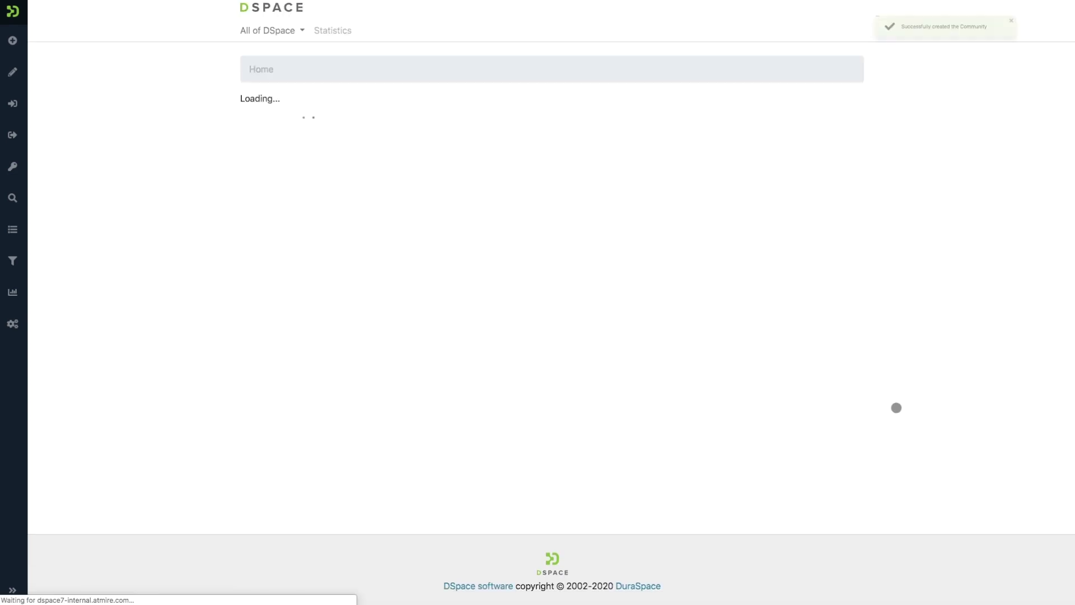
{"action": "scroll", "coordinate": [896, 370], "scroll_direction": "up", "scroll_amount": 1}
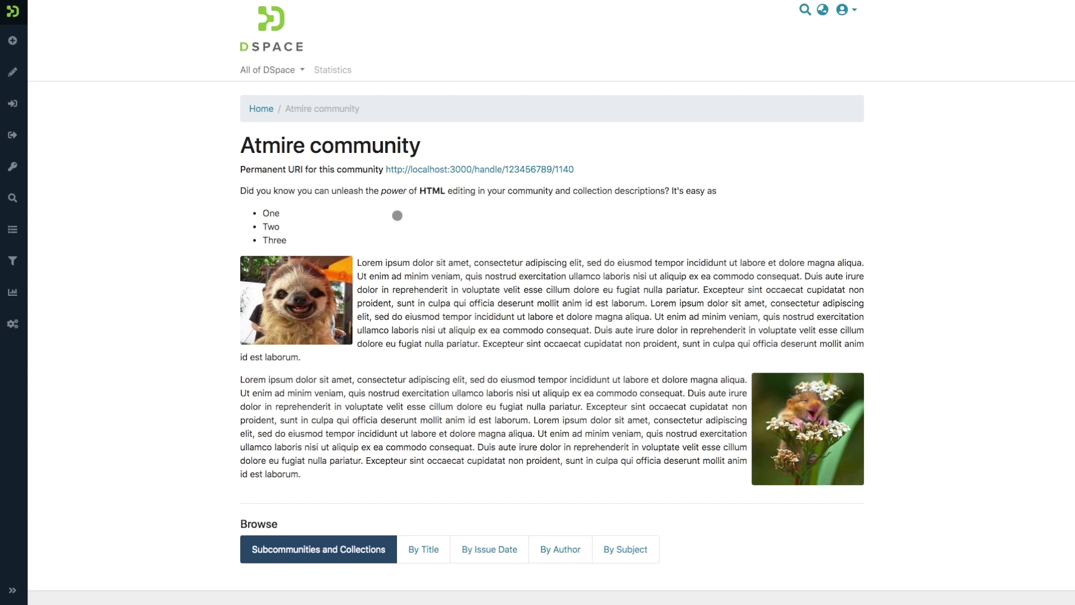
Review the rendered community page, then open the administrator sidebar.
{"action": "left_click", "coordinate": [14, 73]}
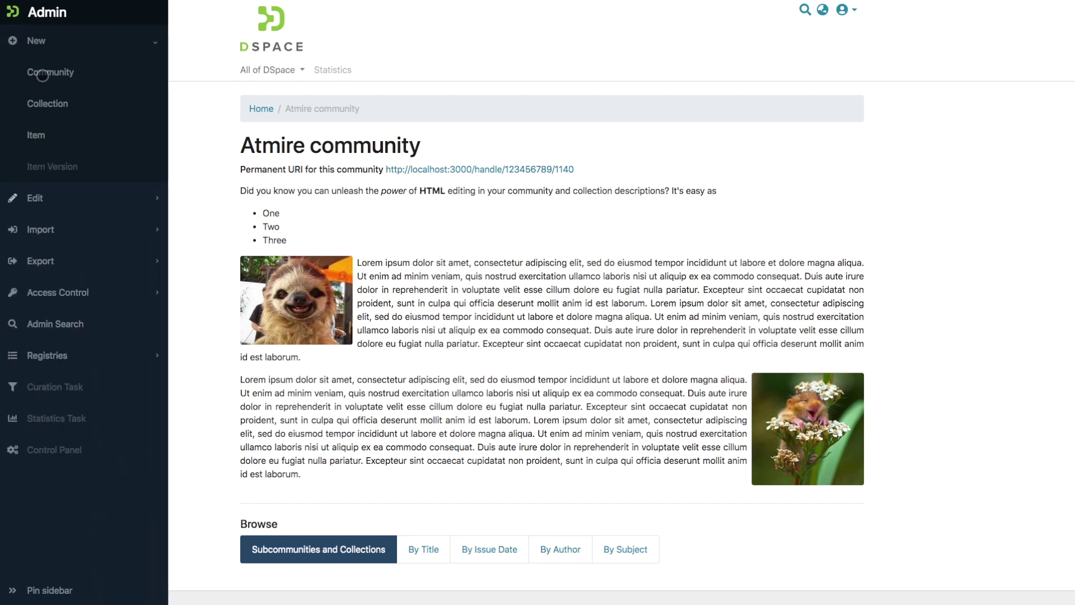
Edit Atmire community, upload collection-logo.jpeg as its logo, and save.
{"action": "left_click", "coordinate": [27, 196]}
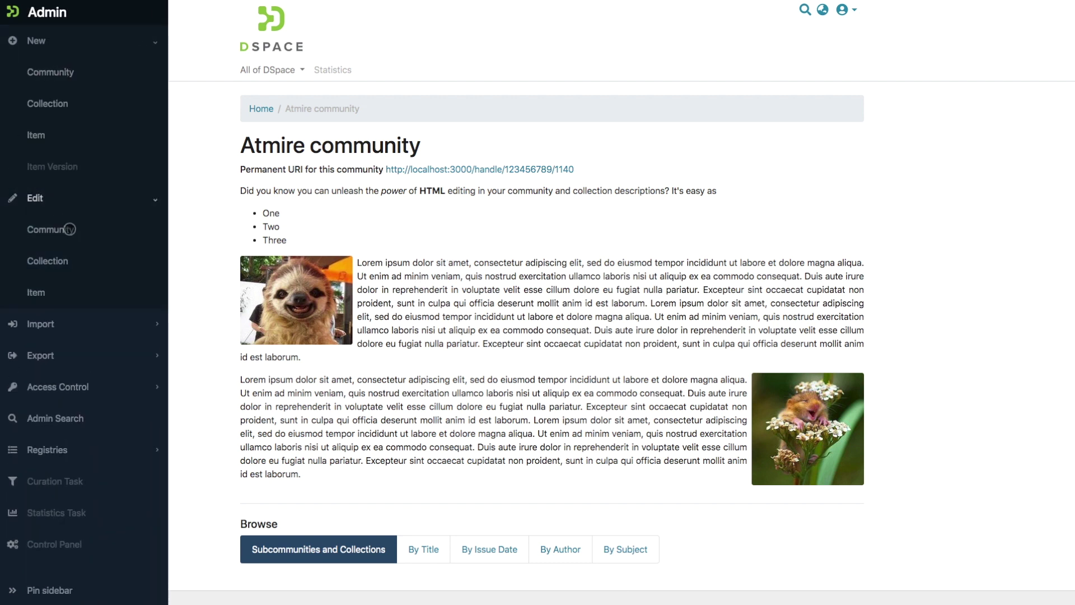
{"action": "left_click", "coordinate": [65, 229]}
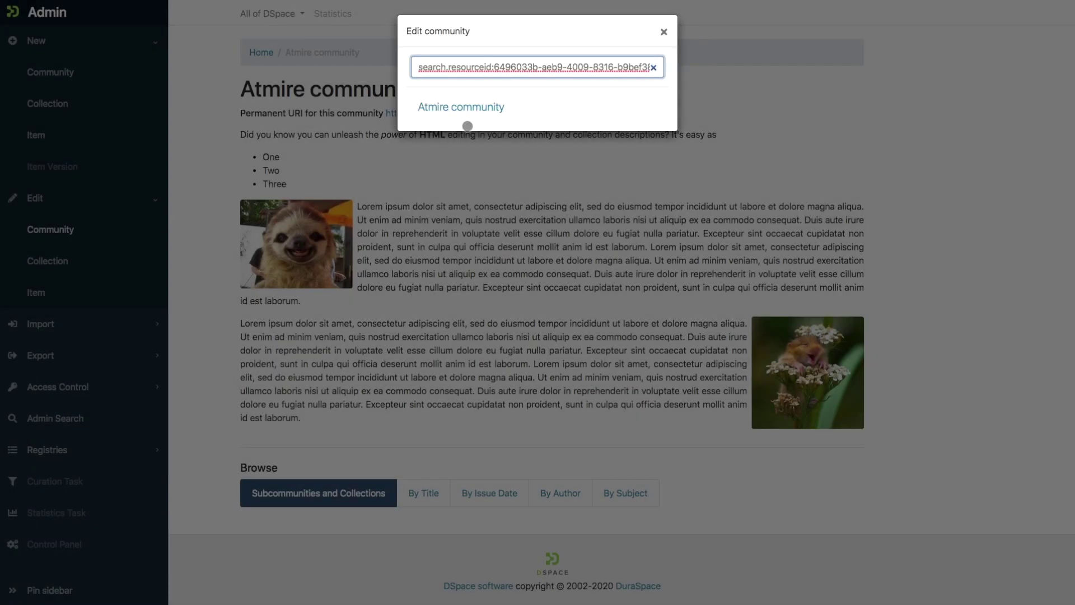
{"action": "left_click", "coordinate": [467, 110]}
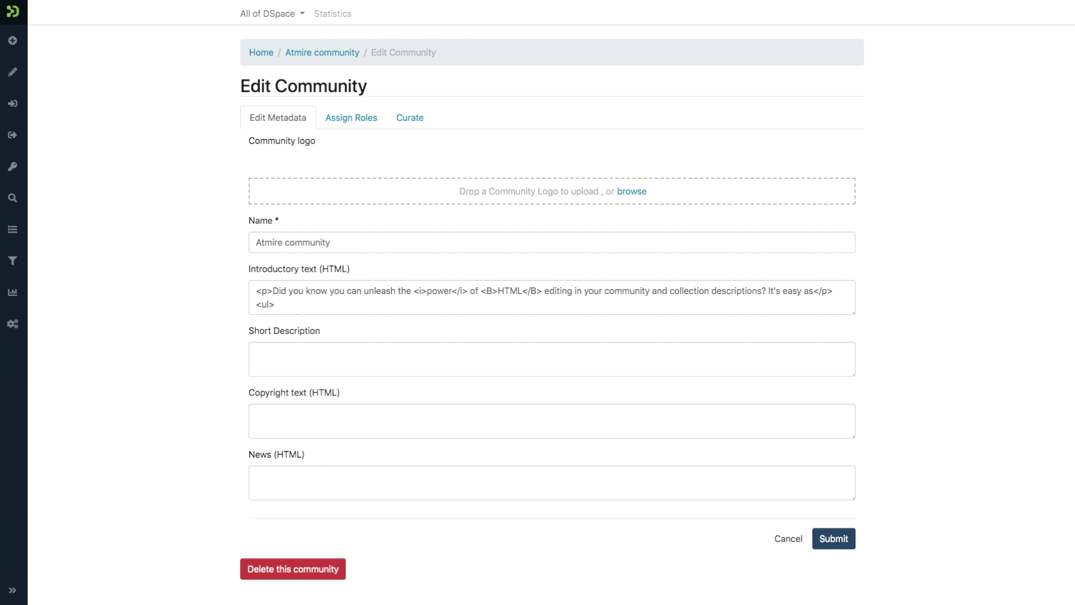
{"action": "left_click_drag", "start_coordinate": [495, 356], "coordinate": [499, 189]}
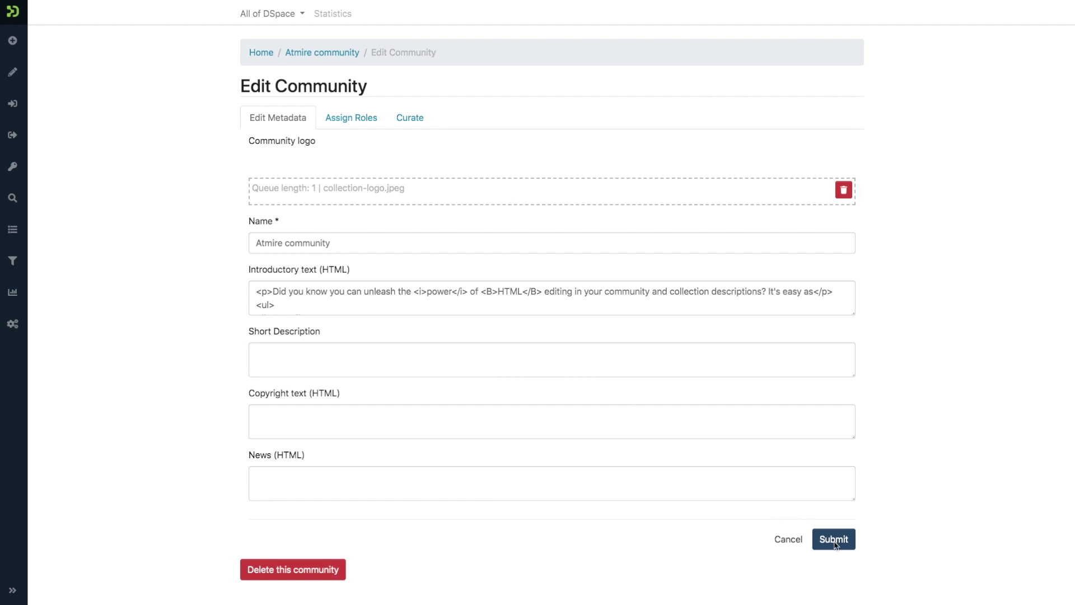
{"action": "left_click", "coordinate": [831, 539]}
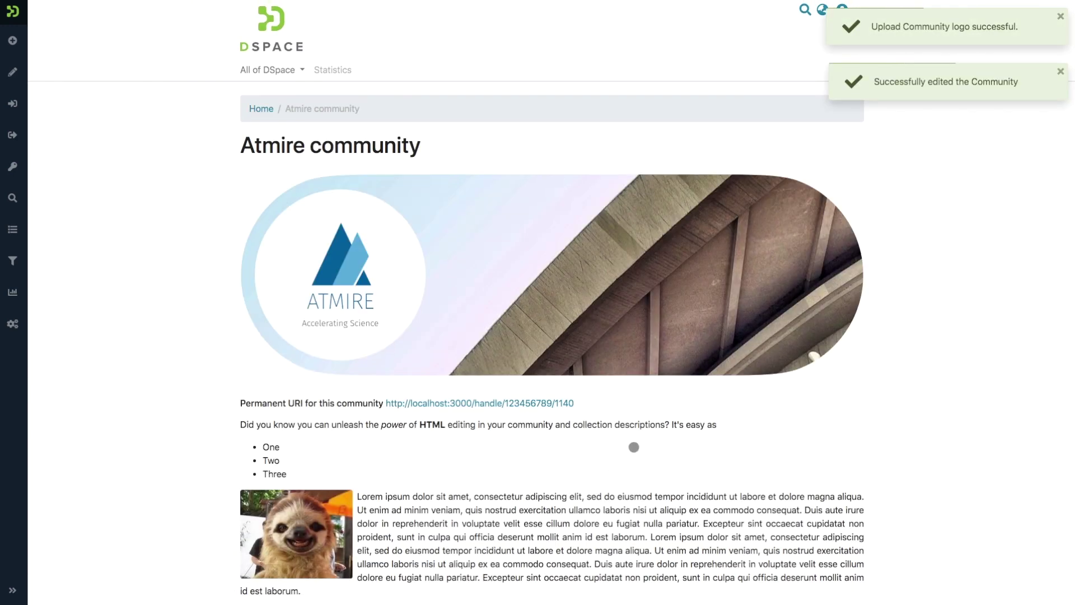
{"action": "scroll", "coordinate": [666, 447], "scroll_direction": "down", "scroll_amount": 1}
{"action": "scroll", "coordinate": [666, 448], "scroll_direction": "down", "scroll_amount": 4}
{"action": "scroll", "coordinate": [665, 448], "scroll_direction": "up", "scroll_amount": 5}
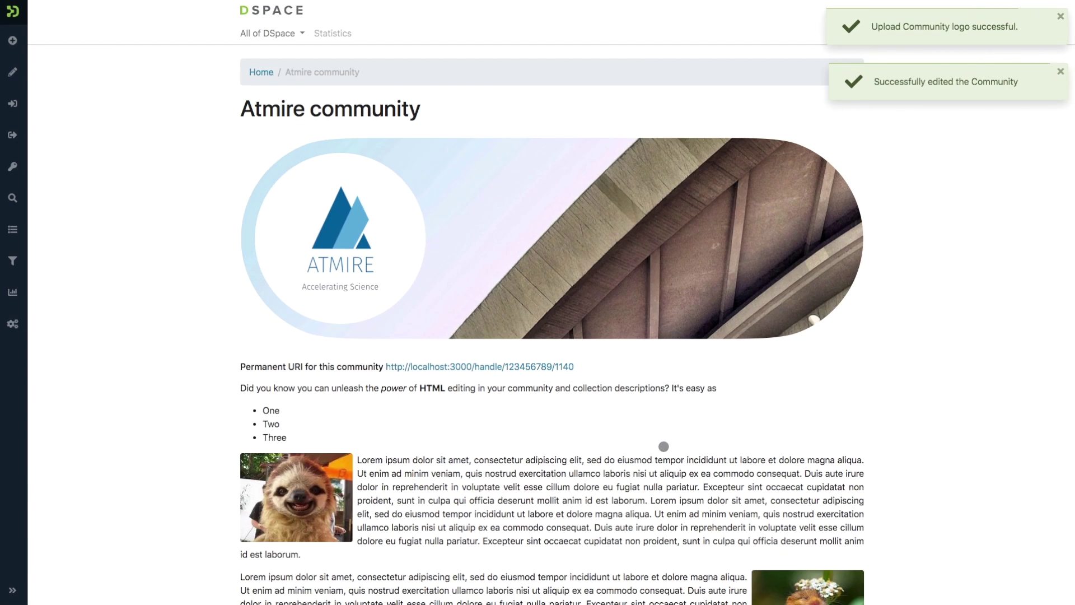
{"action": "scroll", "coordinate": [660, 451], "scroll_direction": "down", "scroll_amount": 1}
{"action": "scroll", "coordinate": [661, 451], "scroll_direction": "down", "scroll_amount": 3}
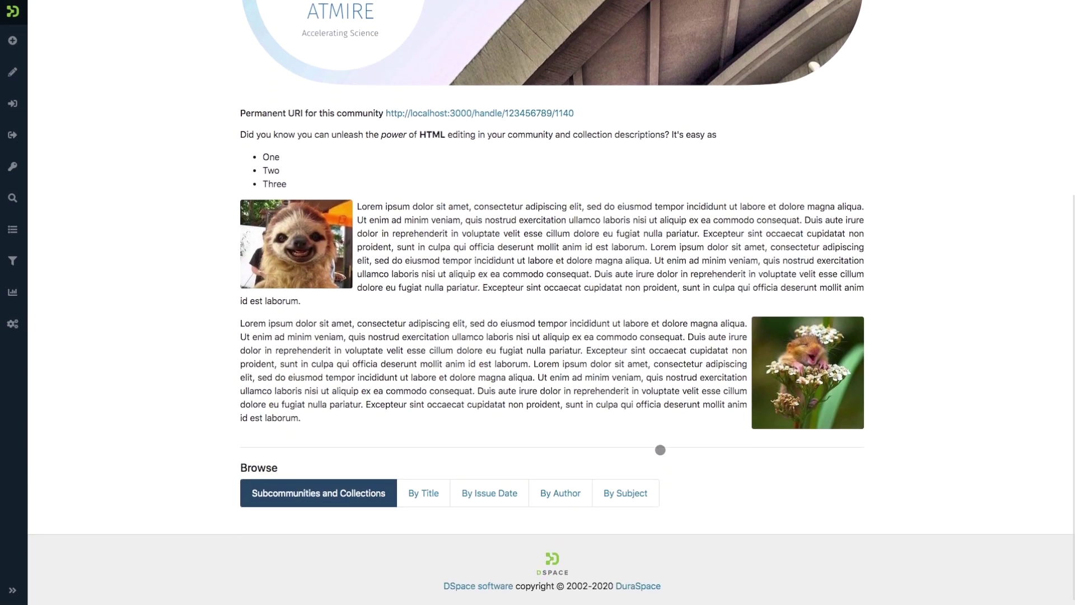
{"action": "scroll", "coordinate": [660, 451], "scroll_direction": "up", "scroll_amount": 1}
{"action": "scroll", "coordinate": [660, 451], "scroll_direction": "up", "scroll_amount": 1}
{"action": "scroll", "coordinate": [661, 452], "scroll_direction": "up", "scroll_amount": 1}
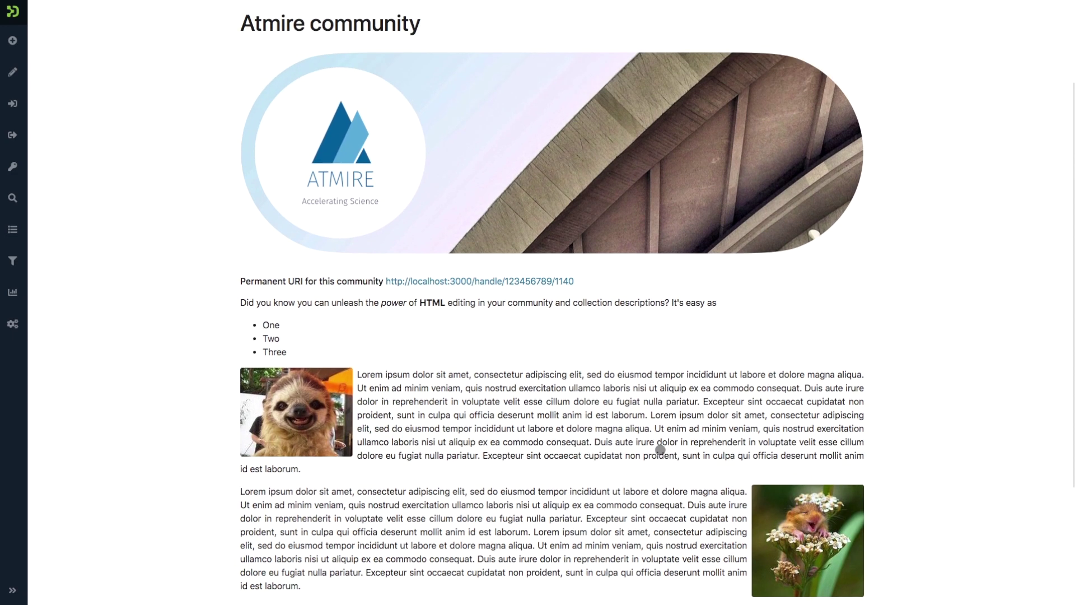
{"action": "scroll", "coordinate": [660, 451], "scroll_direction": "up", "scroll_amount": 1}
{"action": "scroll", "coordinate": [660, 451], "scroll_direction": "up", "scroll_amount": 1}
{"action": "scroll", "coordinate": [660, 451], "scroll_direction": "up", "scroll_amount": 1}
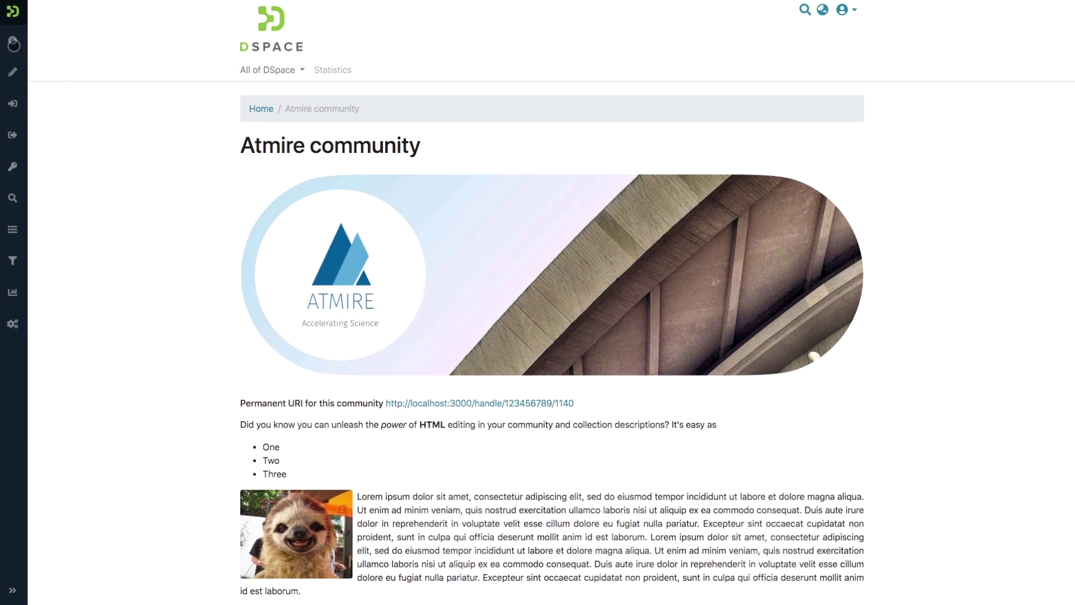
Start a new collection under Atmire community and enter the name 'Datasets'.
{"action": "left_click", "coordinate": [17, 41]}
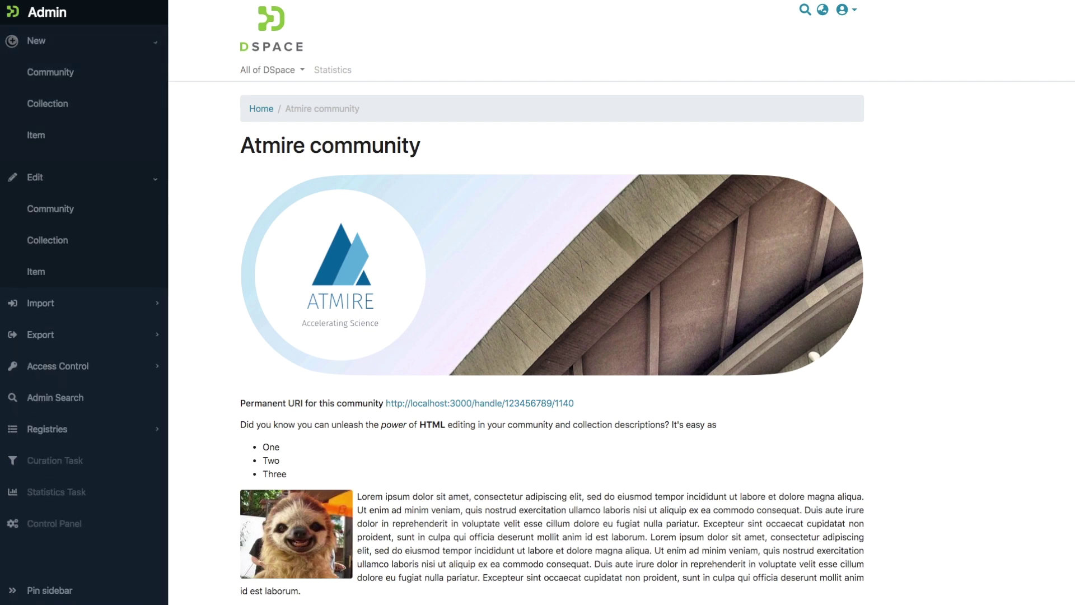
{"action": "left_click", "coordinate": [47, 104]}
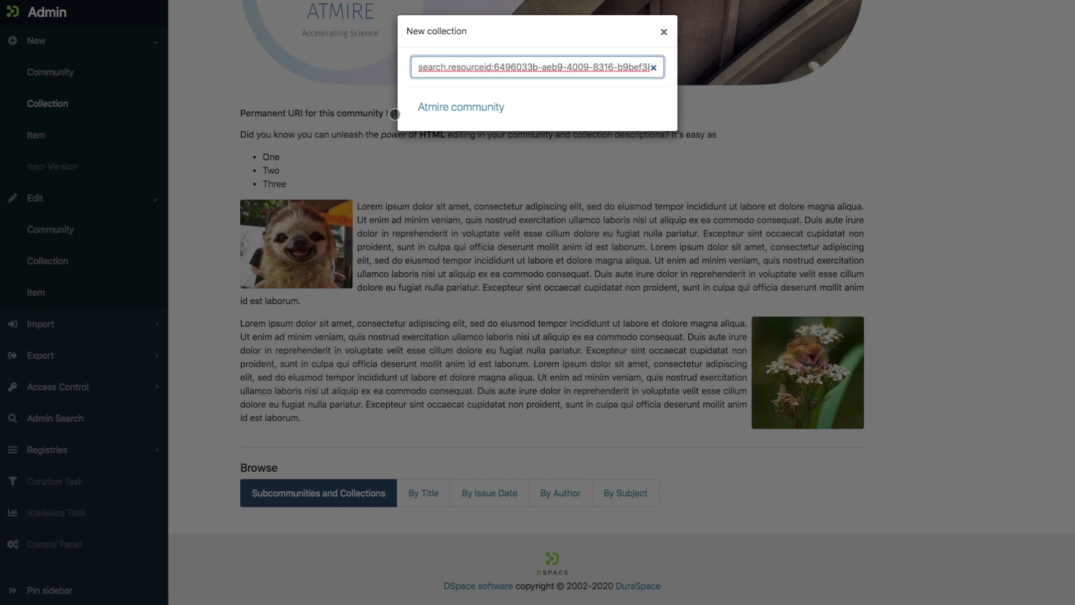
{"action": "left_click", "coordinate": [449, 112]}
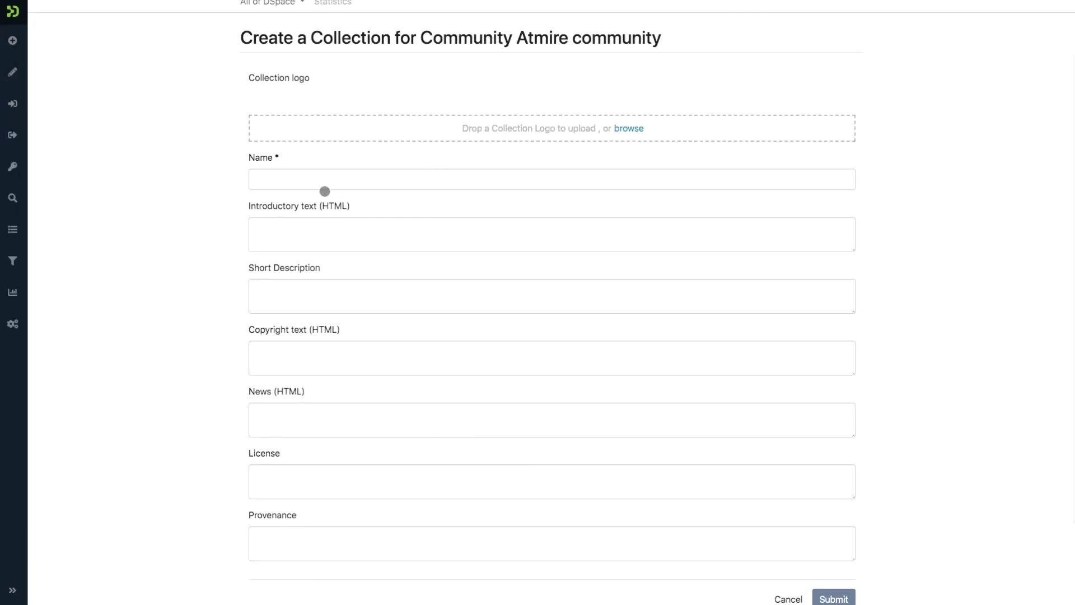
{"action": "left_click", "coordinate": [315, 183]}
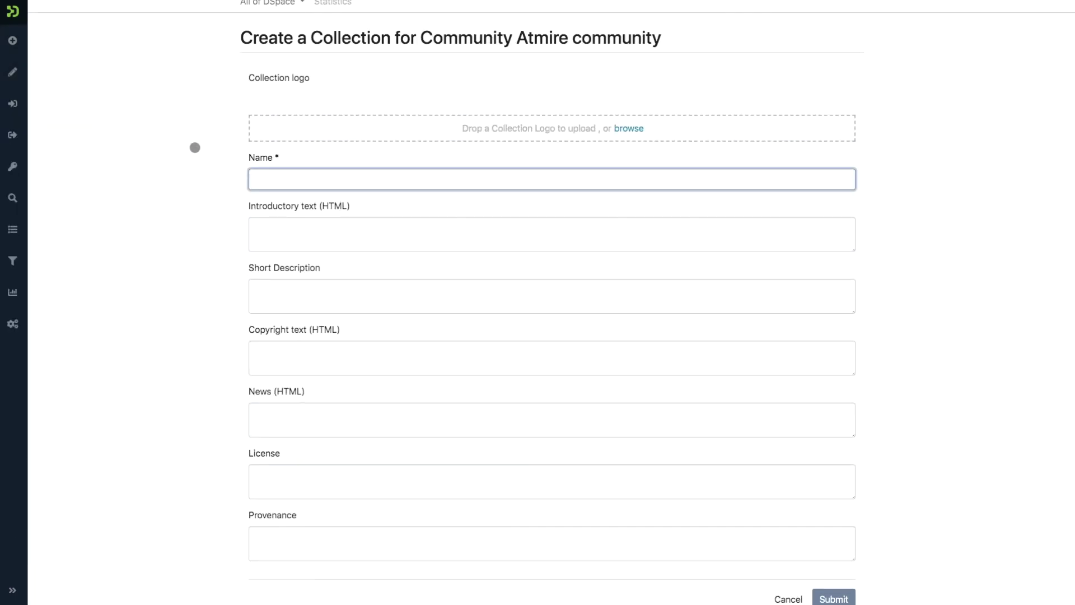
{"action": "type", "text": "Datasets"}
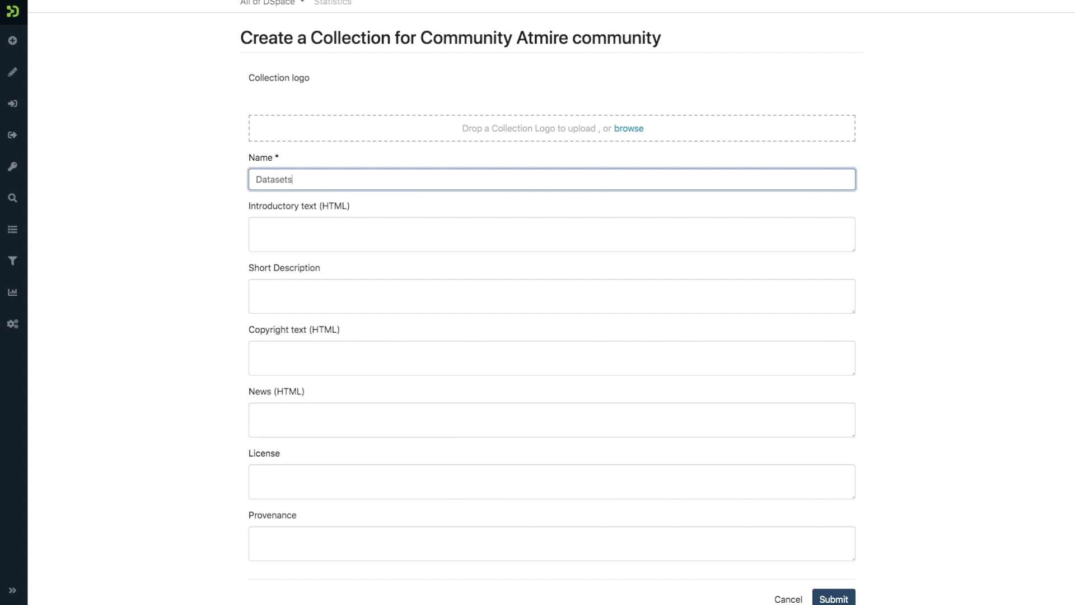
{"action": "scroll", "coordinate": [211, 183], "scroll_direction": "down", "scroll_amount": 1}
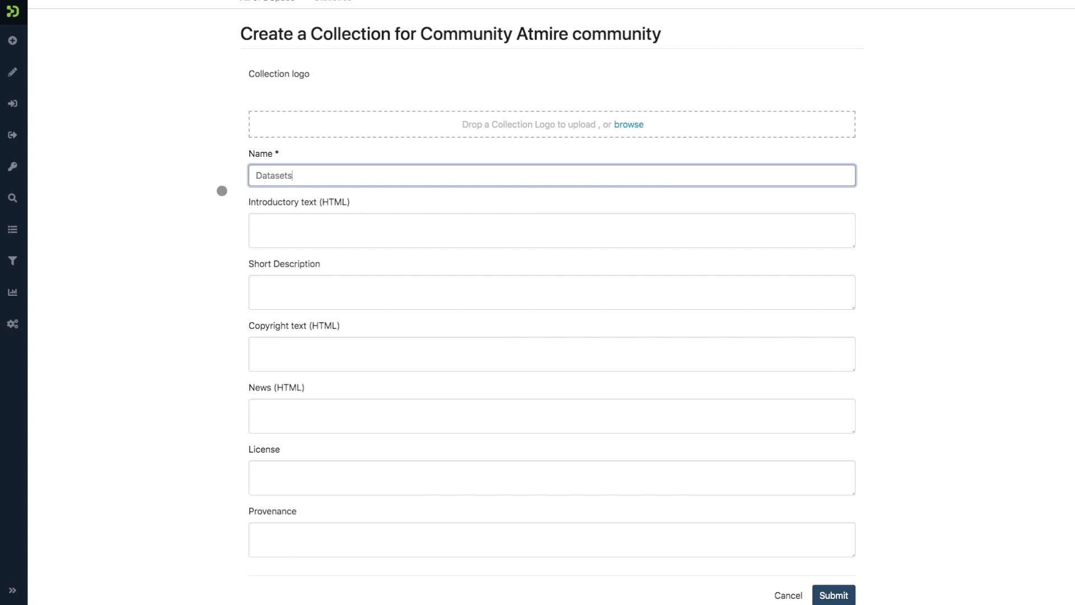
{"action": "scroll", "coordinate": [222, 190], "scroll_direction": "down", "scroll_amount": 2}
{"action": "scroll", "coordinate": [222, 191], "scroll_direction": "up", "scroll_amount": 1}
{"action": "scroll", "coordinate": [222, 191], "scroll_direction": "down", "scroll_amount": 1}
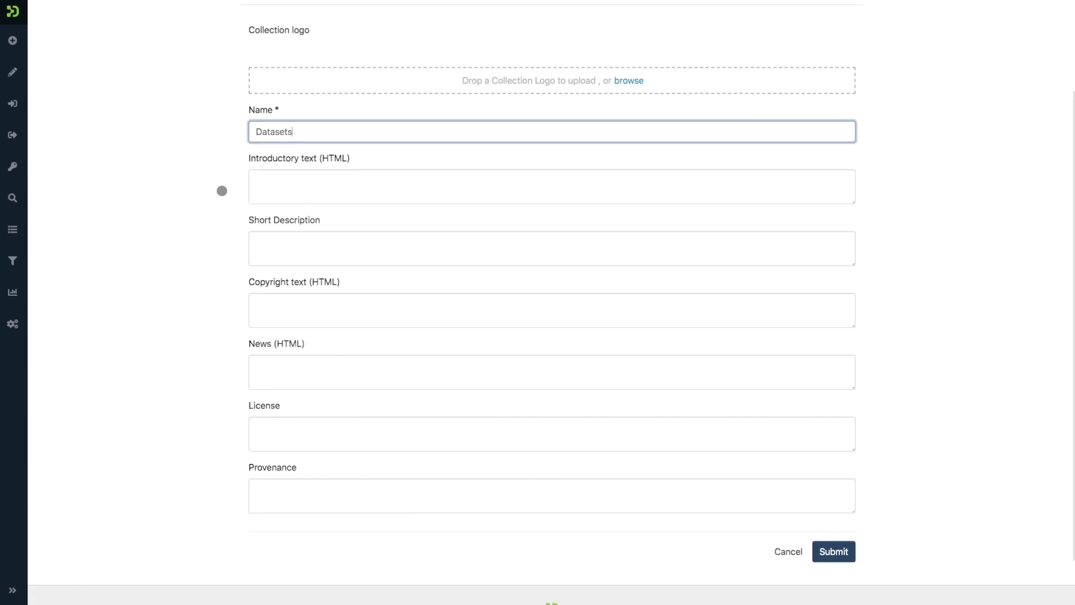